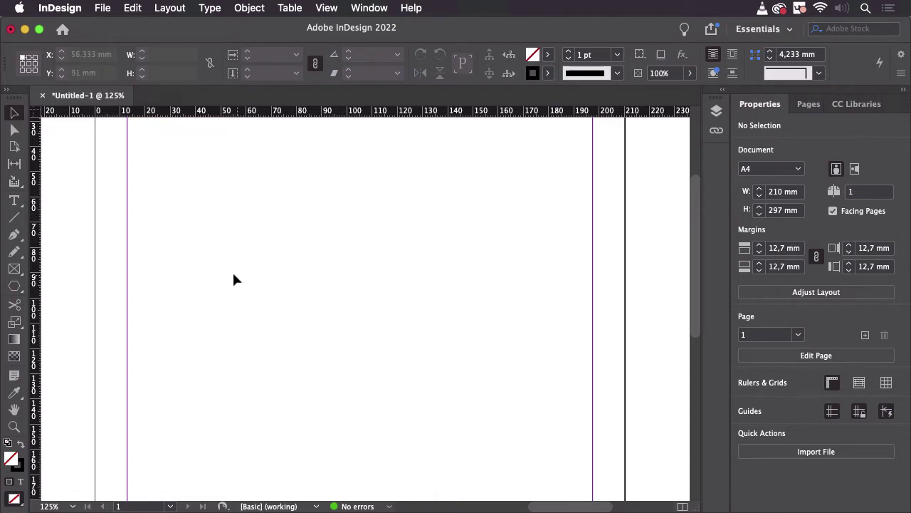
Choose the Polygon Tool from the rectangle/ellipse/polygon tool flyout
{"action": "left_click", "coordinate": [19, 297]}
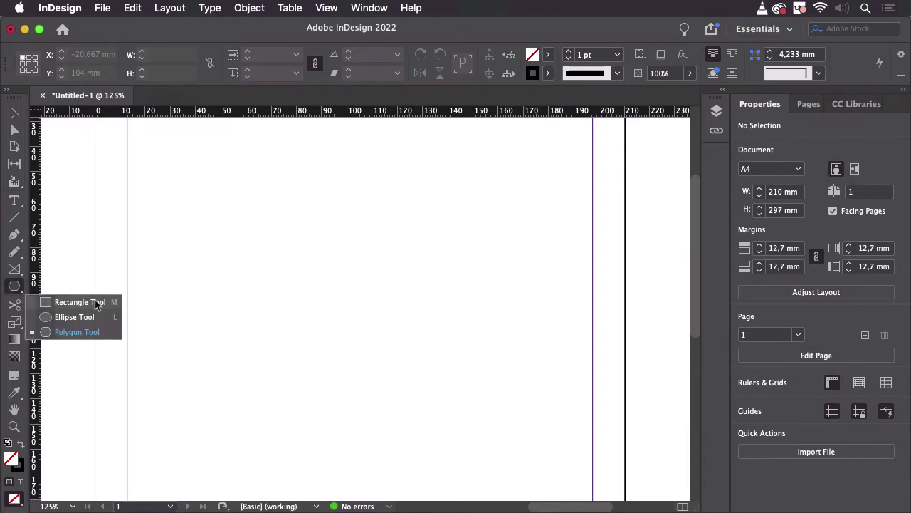
{"action": "left_click", "coordinate": [74, 303]}
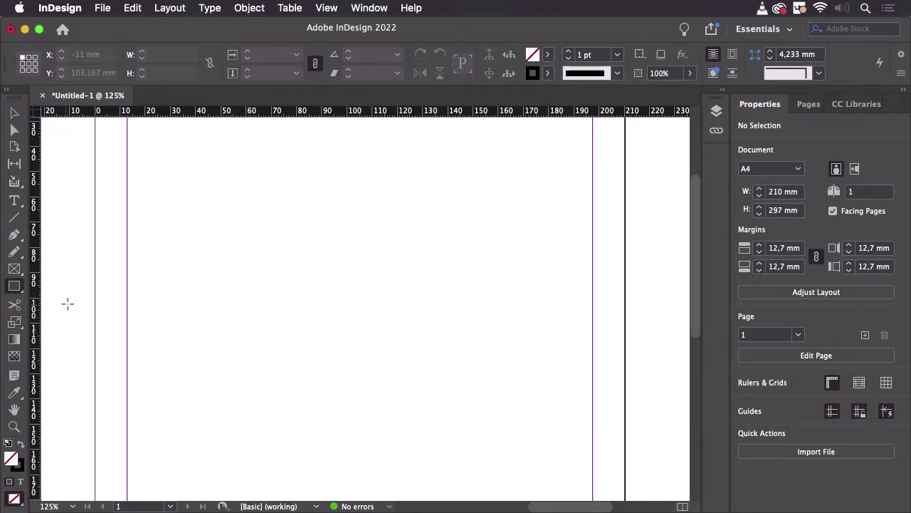
{"action": "left_click", "coordinate": [23, 295]}
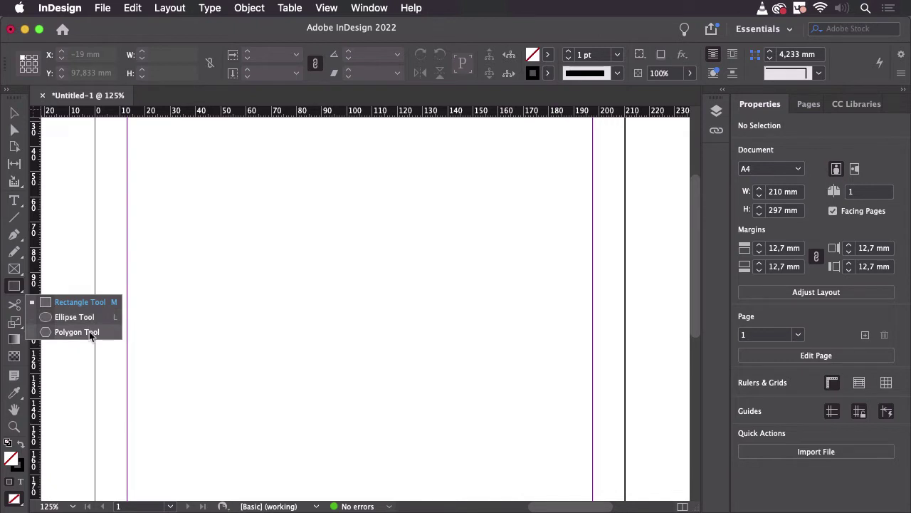
{"action": "left_click", "coordinate": [90, 333]}
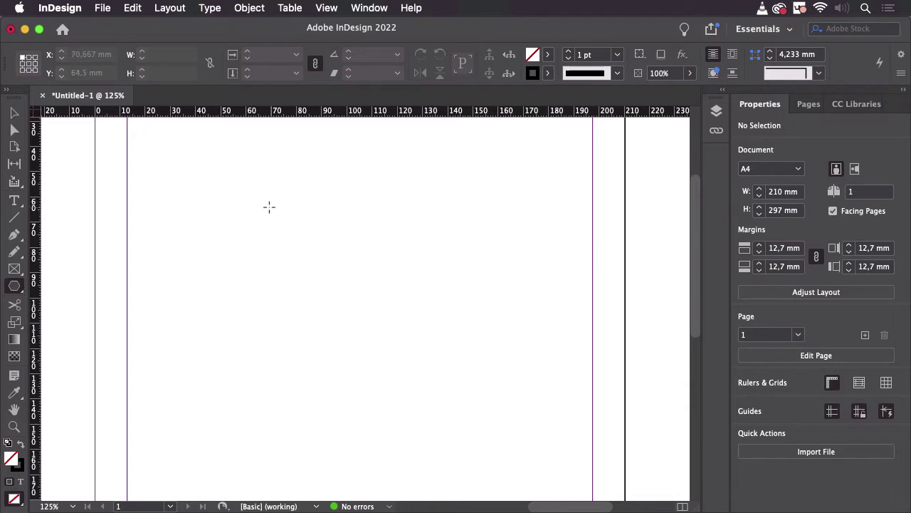
{"action": "left_click_drag", "start_coordinate": [262, 204], "coordinate": [340, 280]}
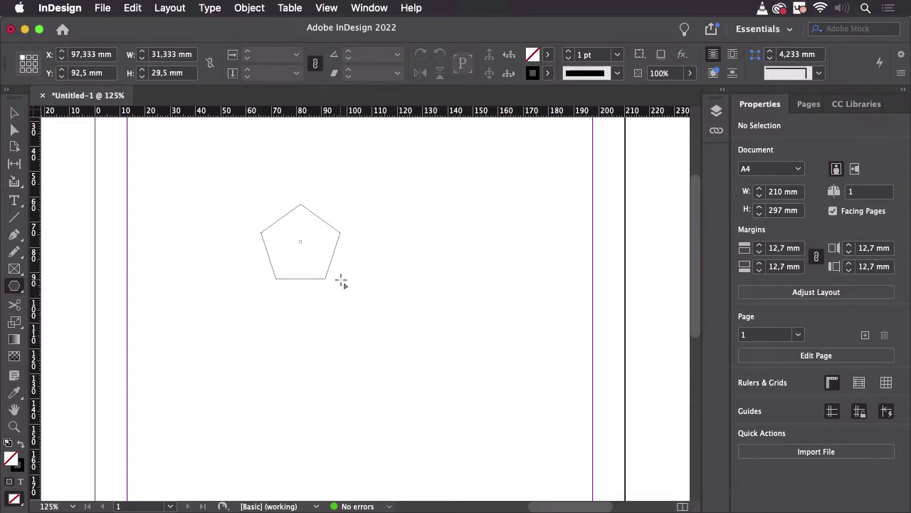
{"action": "left_click", "coordinate": [395, 249]}
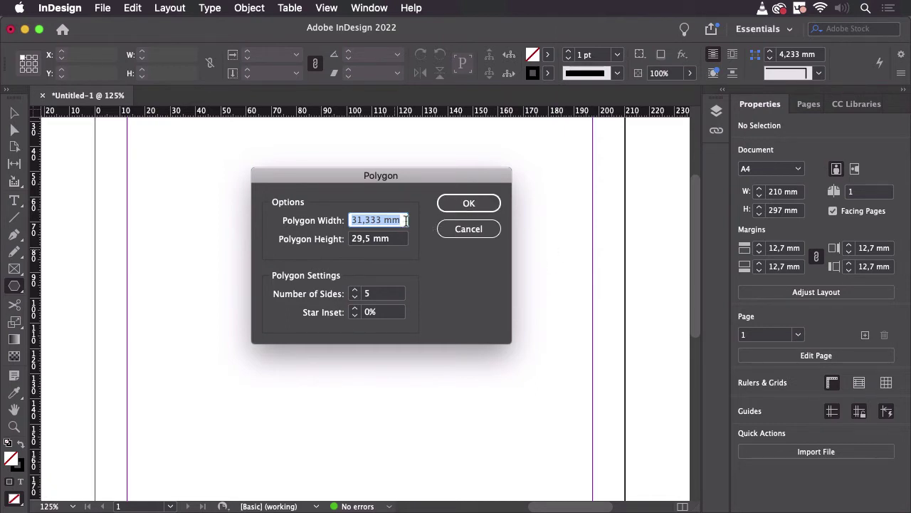
{"action": "key", "text": "Tab"}
{"action": "key", "text": "Tab"}
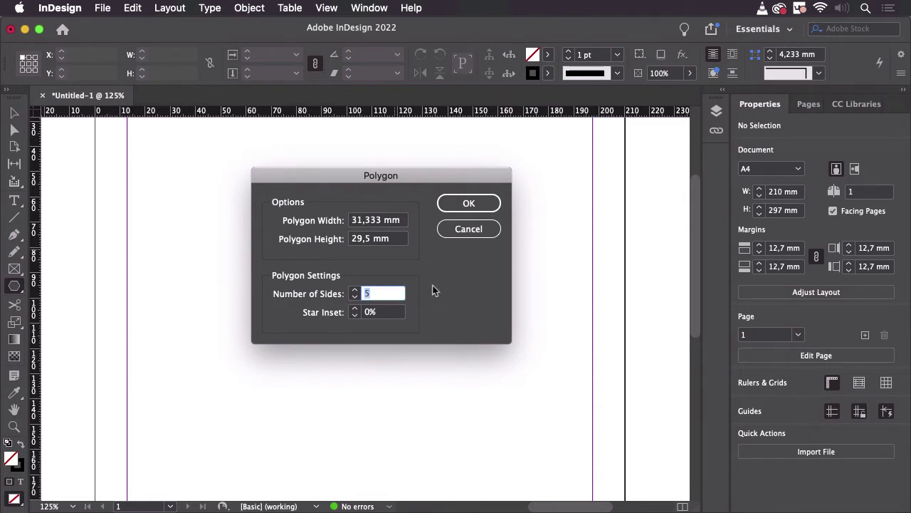
{"action": "key", "text": "Tab"}
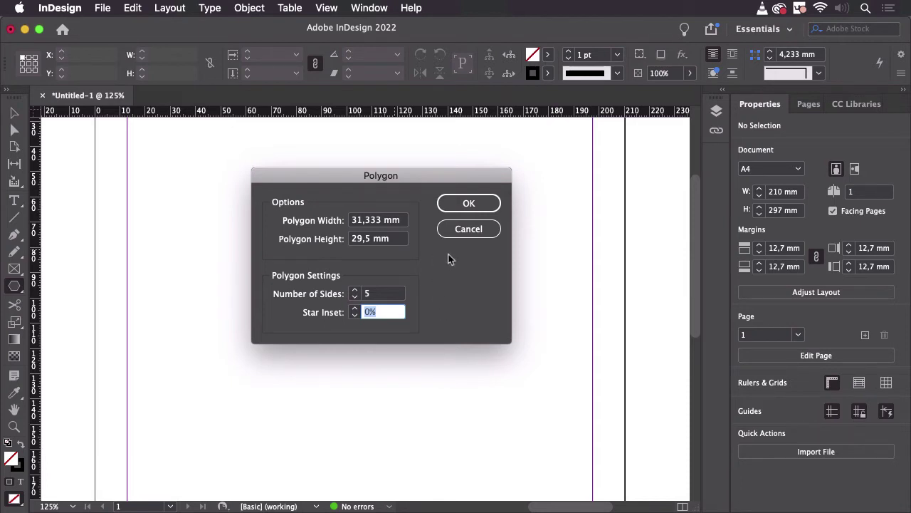
{"action": "left_click", "coordinate": [470, 204]}
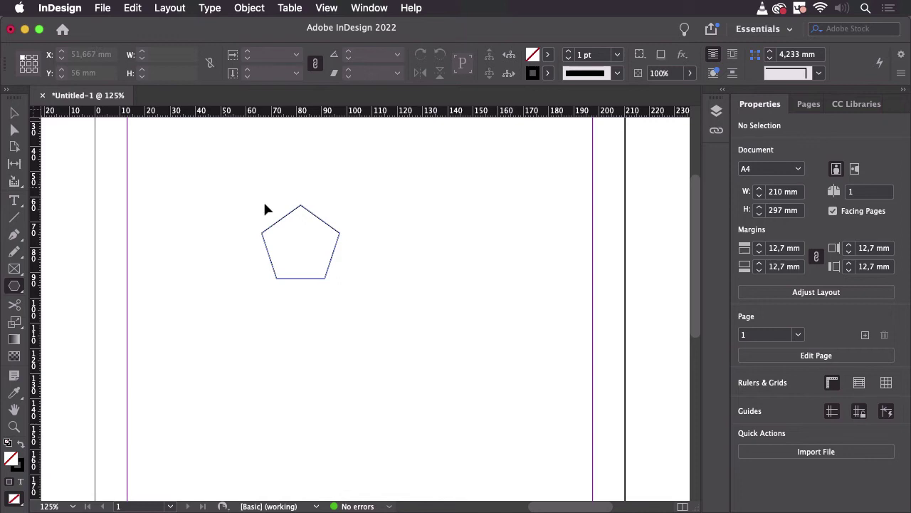
{"action": "left_click_drag", "start_coordinate": [225, 188], "coordinate": [398, 307]}
{"action": "key", "text": "Delete"}
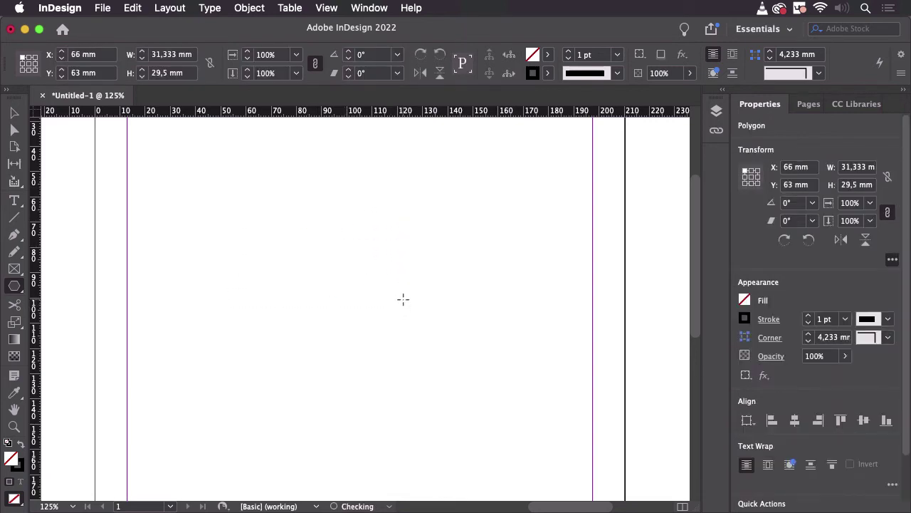
Drag out a pentagon about 55.5 × 52.8 mm in the upper middle of the page
{"action": "left_click", "coordinate": [15, 286]}
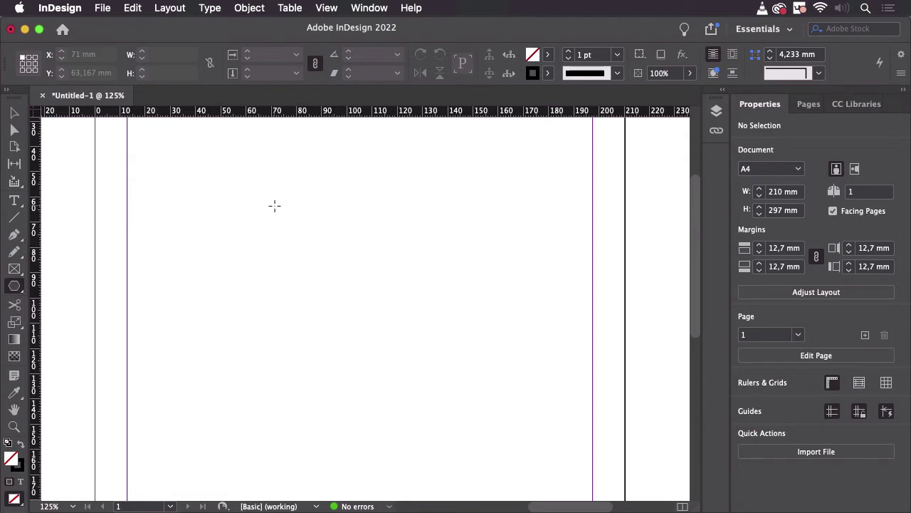
{"action": "left_click_drag", "start_coordinate": [275, 206], "coordinate": [400, 319]}
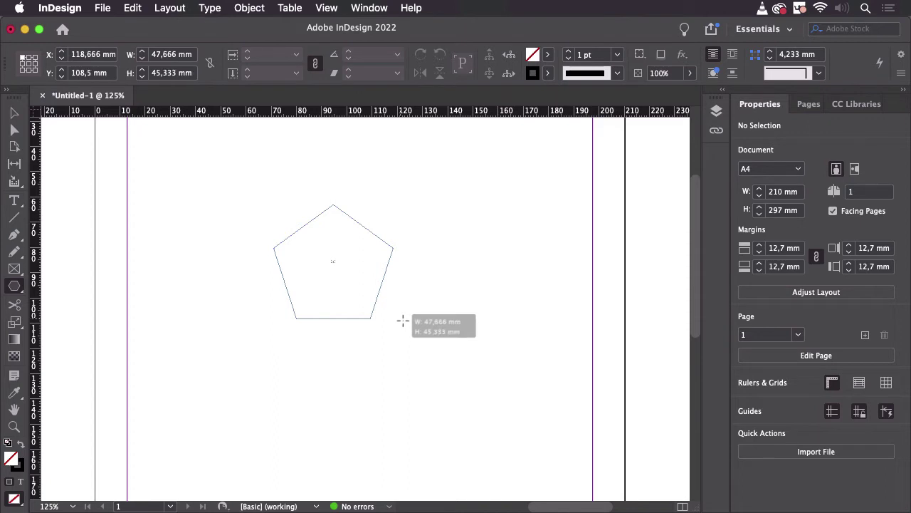
{"action": "left_click_drag", "start_coordinate": [401, 319], "coordinate": [437, 338]}
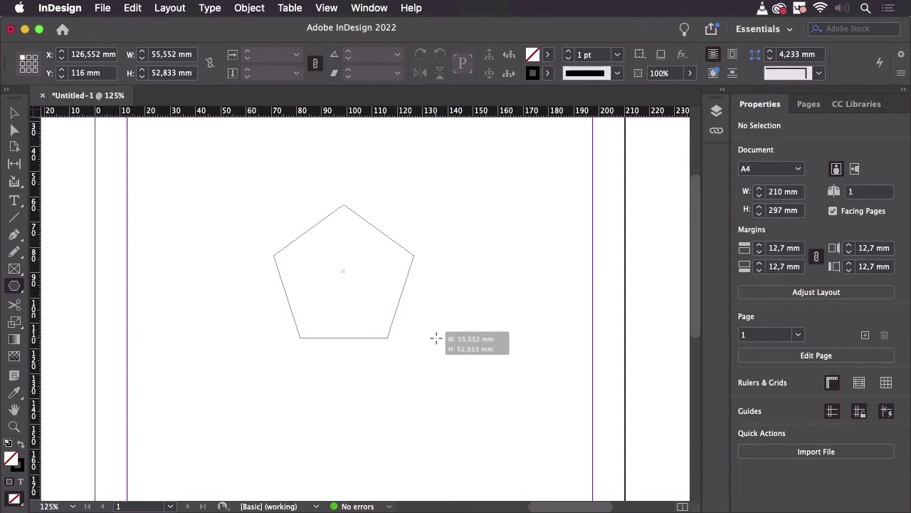
{"action": "left_click_drag", "start_coordinate": [437, 338], "coordinate": [436, 338]}
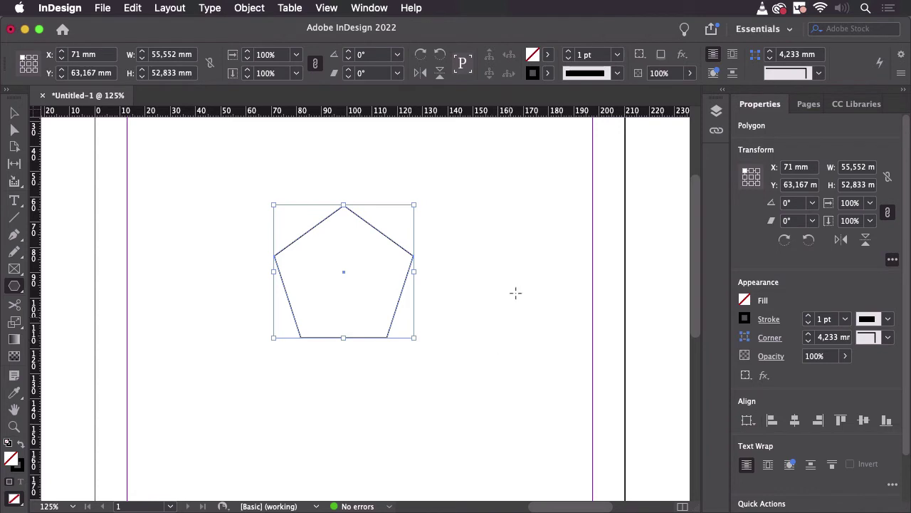
{"action": "left_click", "coordinate": [171, 61]}
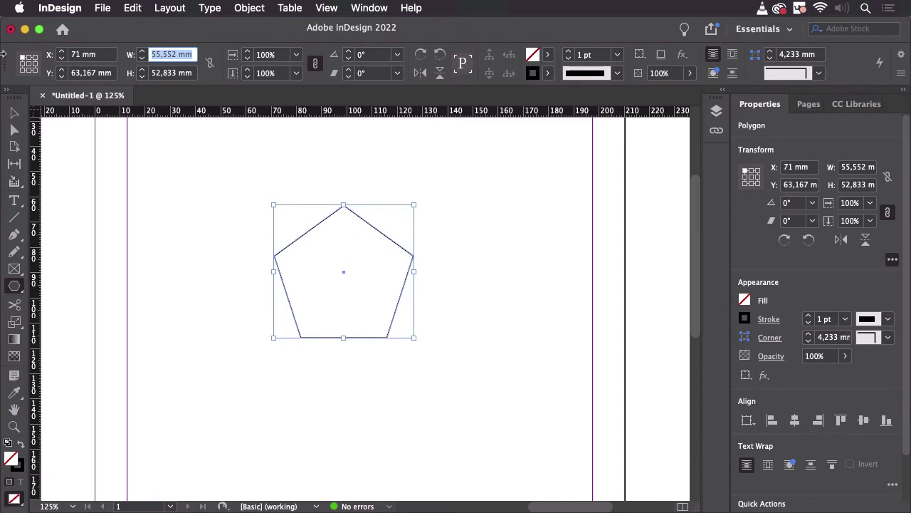
Select and delete the existing pentagon
{"action": "left_click", "coordinate": [14, 113]}
{"action": "left_click_drag", "start_coordinate": [231, 173], "coordinate": [459, 376]}
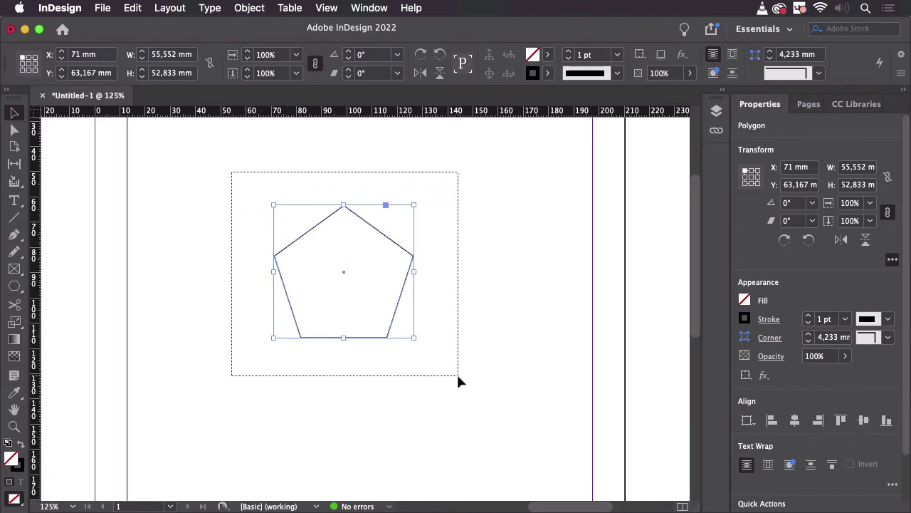
{"action": "key", "text": "Delete"}
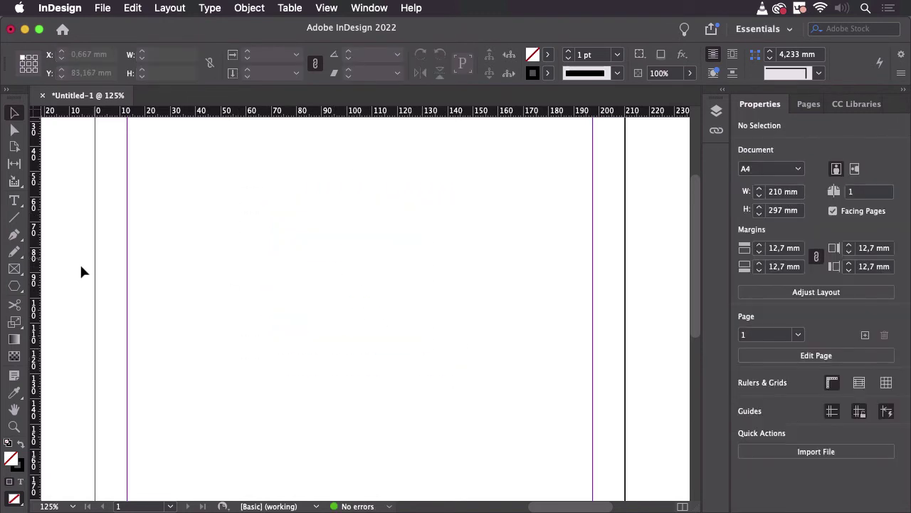
Drag out a single new pentagon about 69 × 61 mm, collapsing the arrow-key grid back to one
{"action": "left_click", "coordinate": [18, 292]}
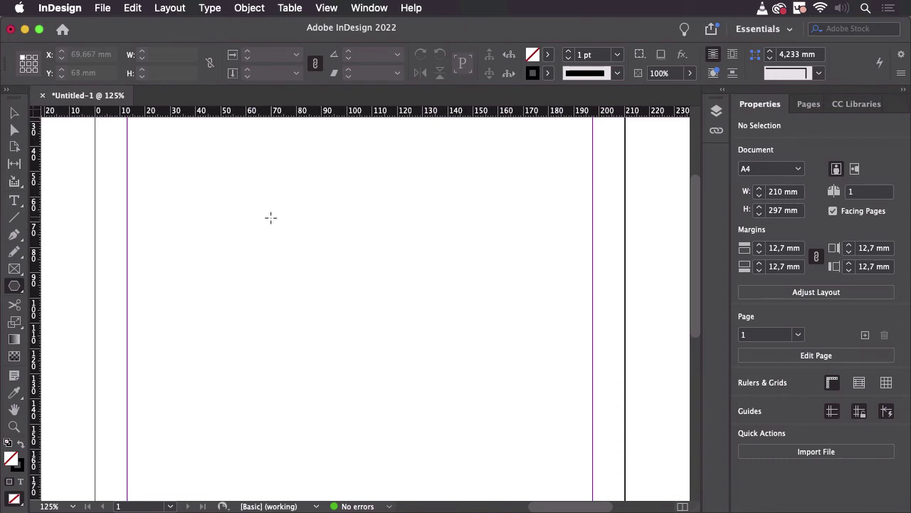
{"action": "left_click_drag", "start_coordinate": [266, 212], "coordinate": [440, 361]}
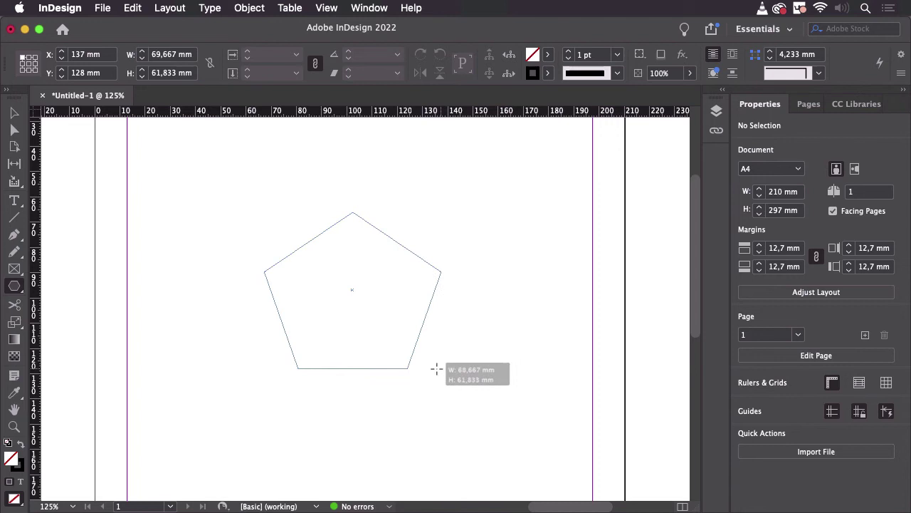
{"action": "mouse_move", "coordinate": [440, 362]}
{"action": "left_mouse_down"}
{"action": "mouse_move", "coordinate": [383, 321]}
{"action": "mouse_move", "coordinate": [428, 356]}
{"action": "mouse_move", "coordinate": [401, 338]}
{"action": "mouse_move", "coordinate": [399, 350]}
{"action": "mouse_move", "coordinate": [413, 341]}
{"action": "mouse_move", "coordinate": [440, 367]}
{"action": "left_mouse_up"}
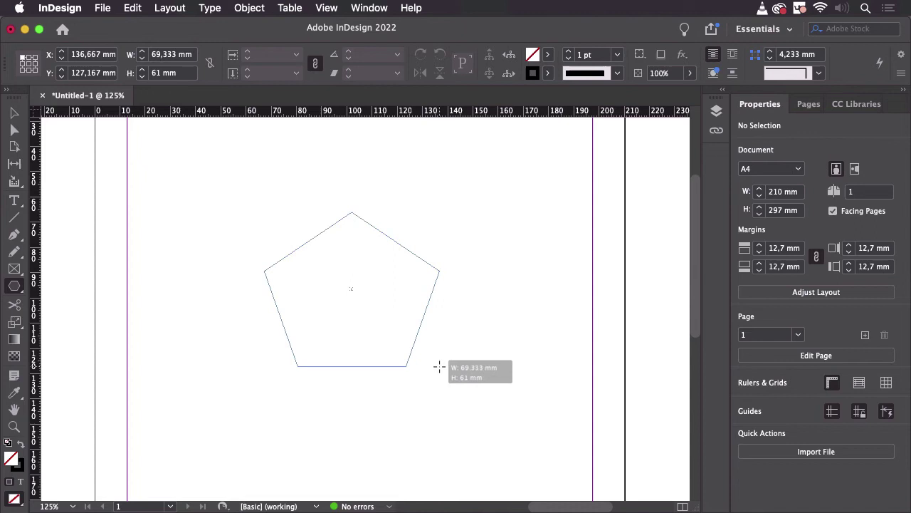
{"action": "key", "text": "Up"}
{"action": "key", "text": "Up"}
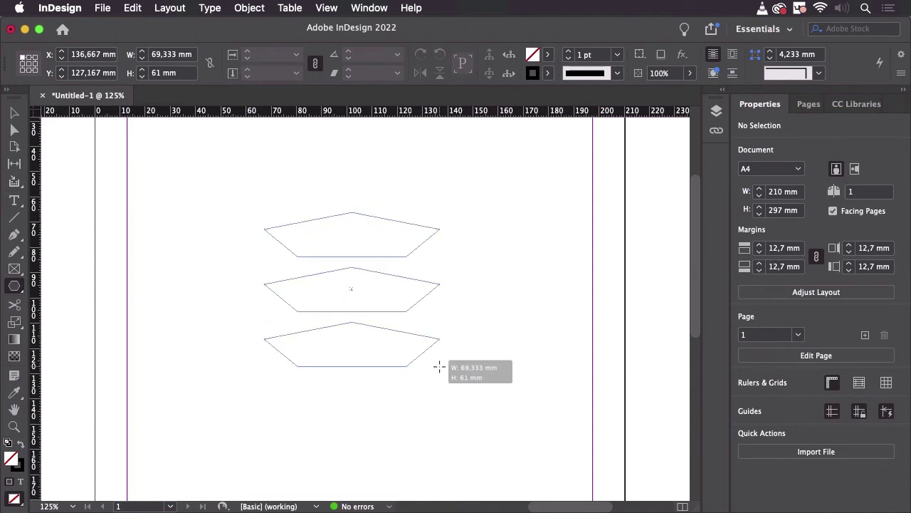
{"action": "key", "text": "Down"}
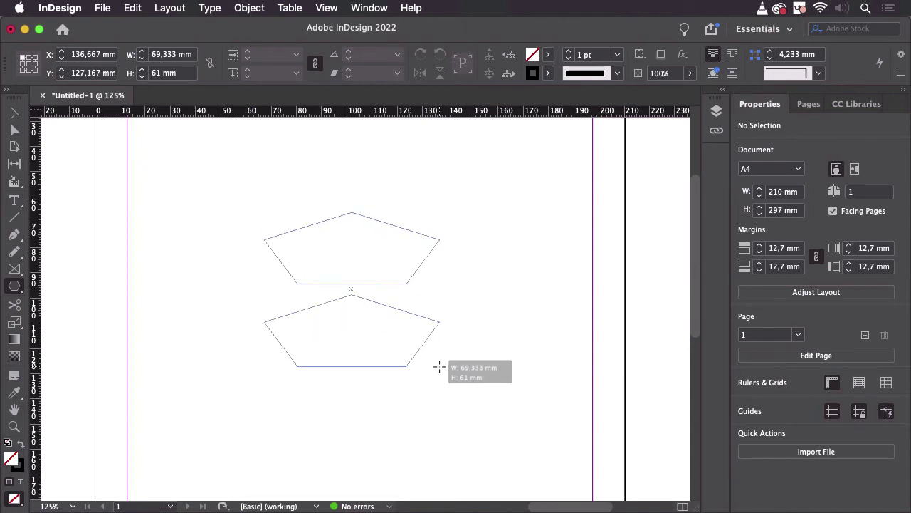
{"action": "key", "text": "Down"}
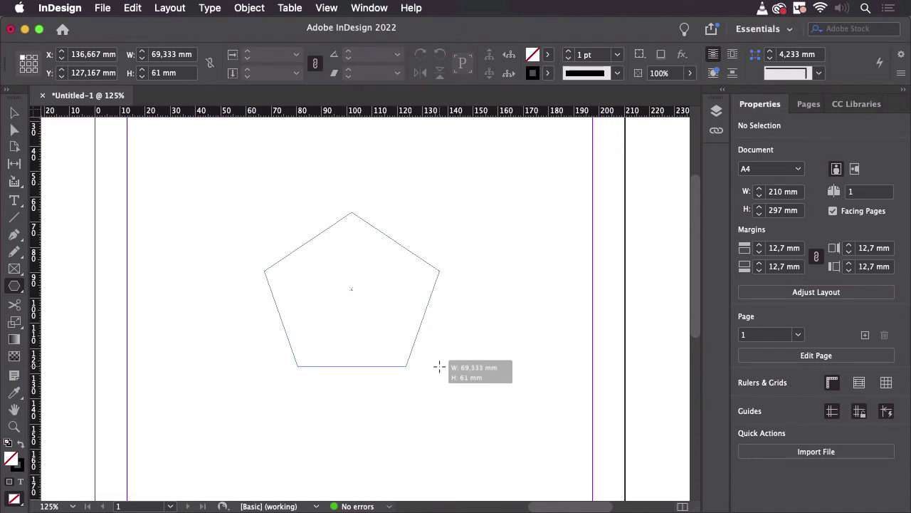
While still dragging, set the polygon to seven sides with the arrow keys
{"action": "key", "text": "Up"}
{"action": "key", "text": "Up"}
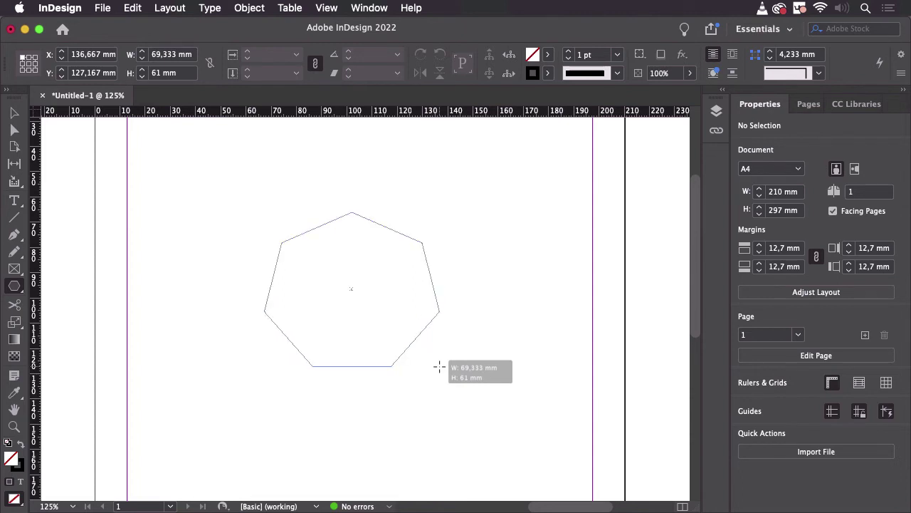
{"action": "key", "text": "Down"}
{"action": "key", "text": "Down"}
{"action": "key", "text": "Down"}
{"action": "key", "text": "Up"}
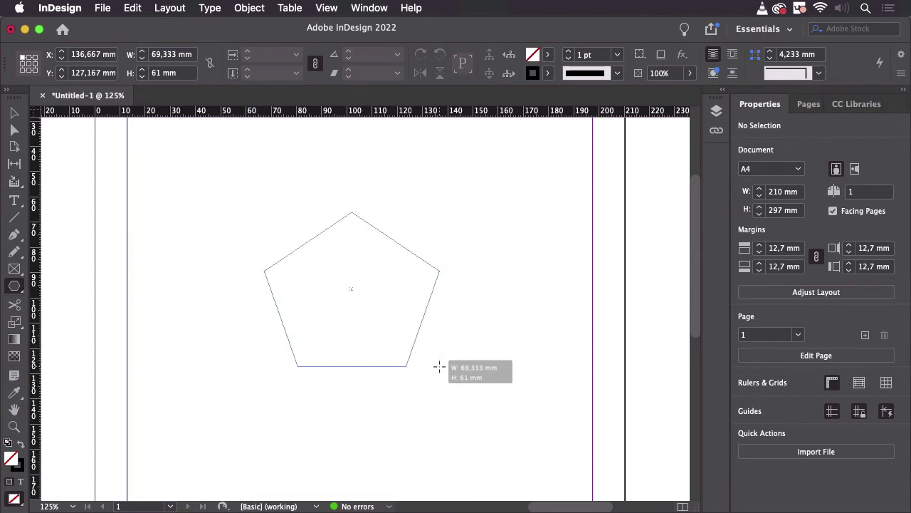
{"action": "key", "text": "Up"}
{"action": "key", "text": "Up"}
{"action": "key", "text": "Up"}
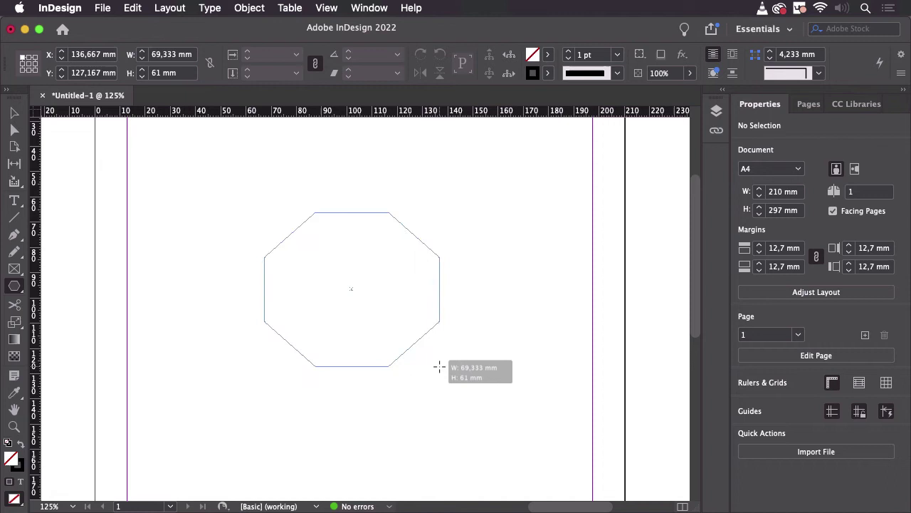
{"action": "key", "text": "Down"}
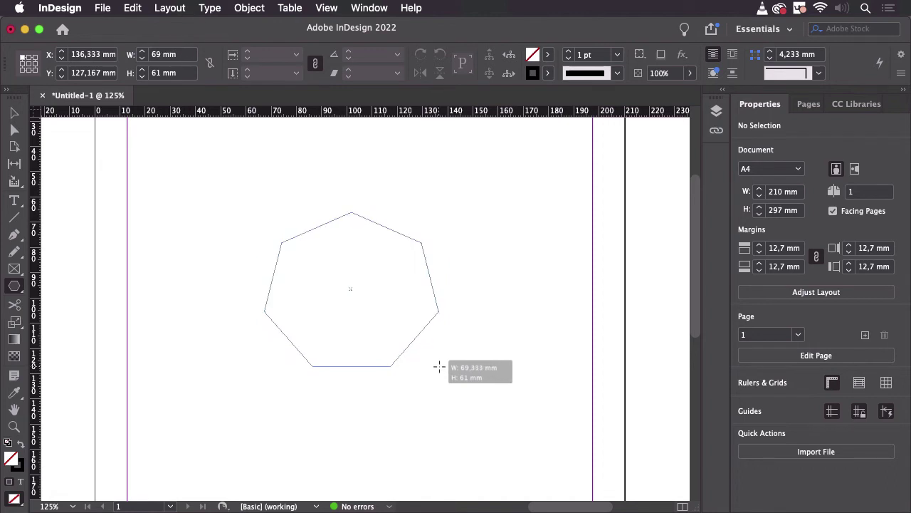
Add star inset for sharp seven points and release at about 64 × 62 mm
{"action": "key", "text": "Right"}
{"action": "key", "text": "Right"}
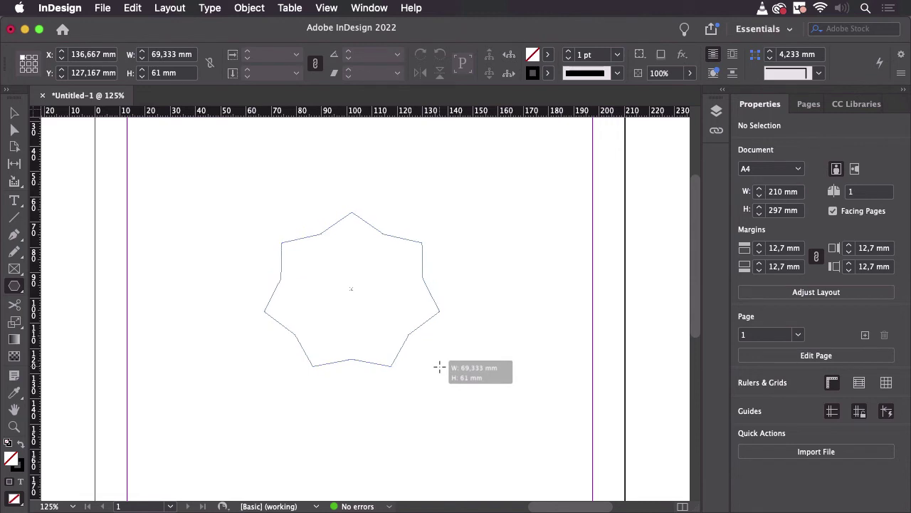
{"action": "key", "text": "Right"}
{"action": "key", "text": "Right"}
{"action": "key", "text": "Right"}
{"action": "key", "text": "Right"}
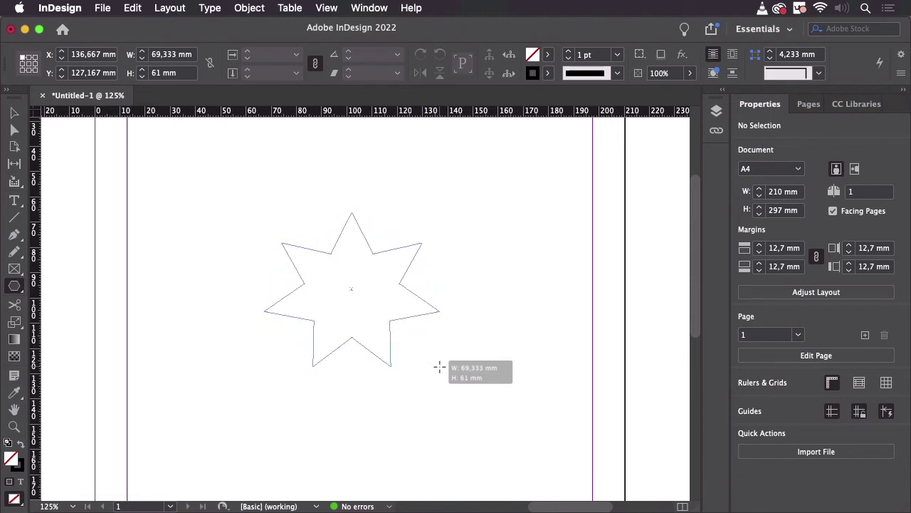
{"action": "key", "text": "Right"}
{"action": "key", "text": "Right"}
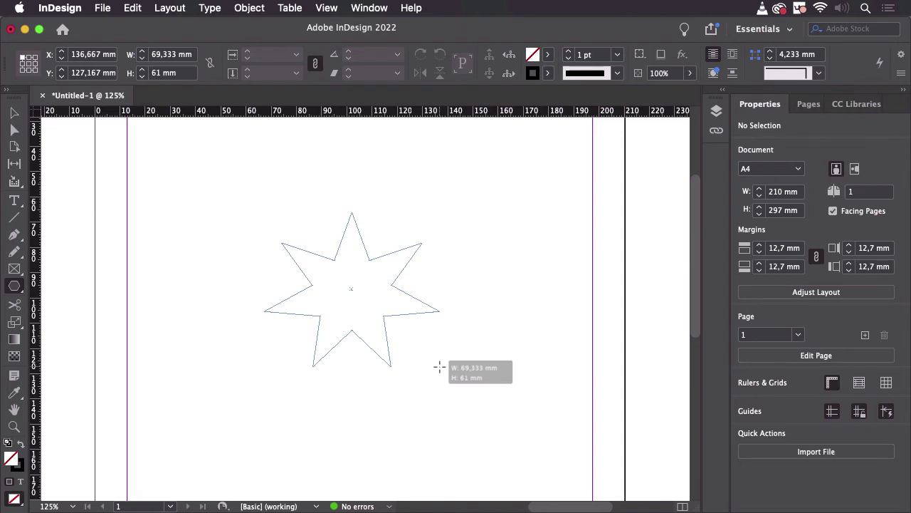
{"action": "key", "text": "Up"}
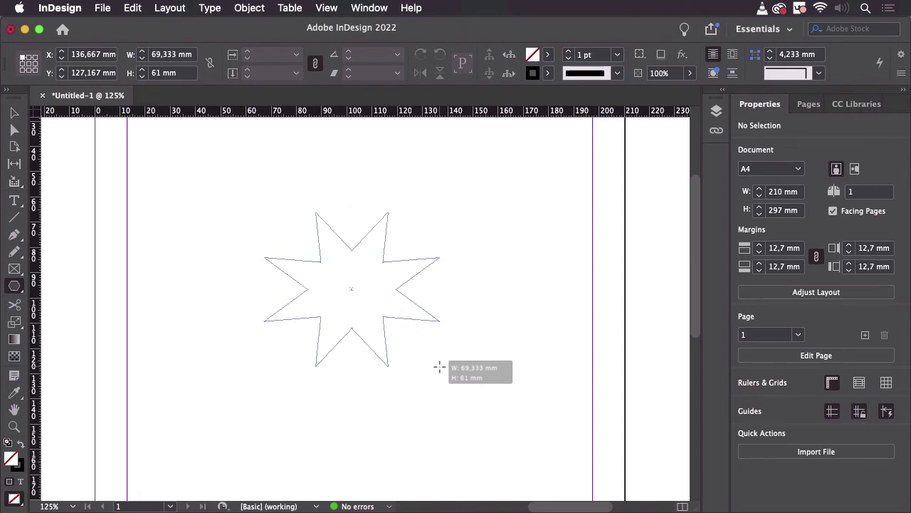
{"action": "key", "text": "Down"}
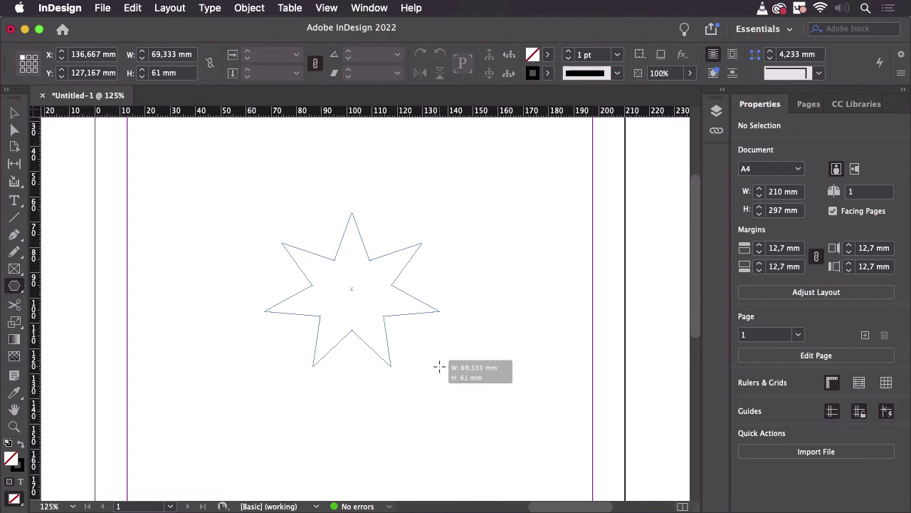
{"action": "left_click_drag", "start_coordinate": [438, 367], "coordinate": [440, 368]}
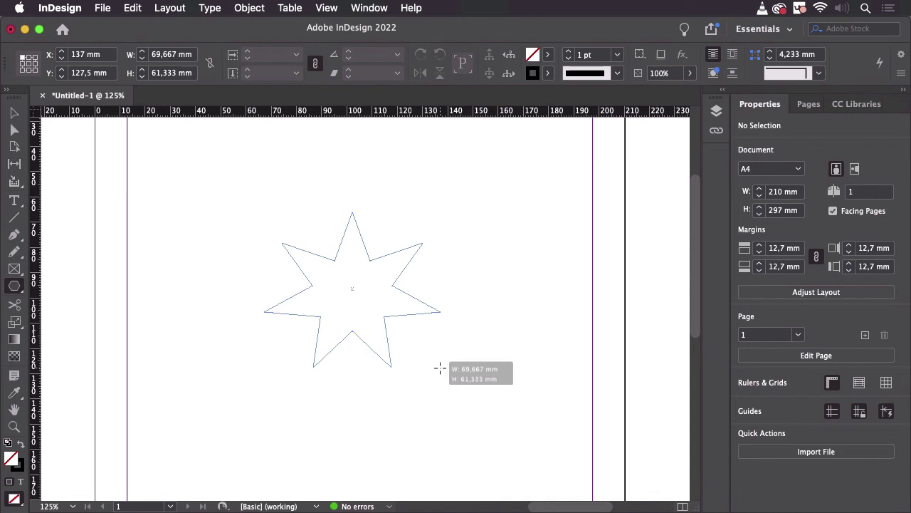
{"action": "key", "text": "Right"}
{"action": "mouse_move", "coordinate": [440, 368]}
{"action": "left_mouse_down"}
{"action": "mouse_move", "coordinate": [432, 376]}
{"action": "mouse_move", "coordinate": [420, 371]}
{"action": "mouse_move", "coordinate": [426, 380]}
{"action": "left_mouse_up"}
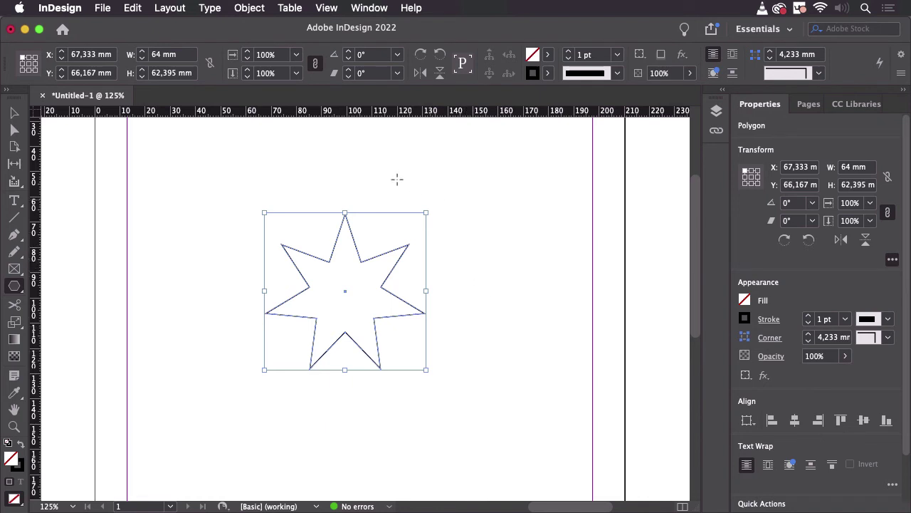
{"action": "left_click", "coordinate": [187, 57]}
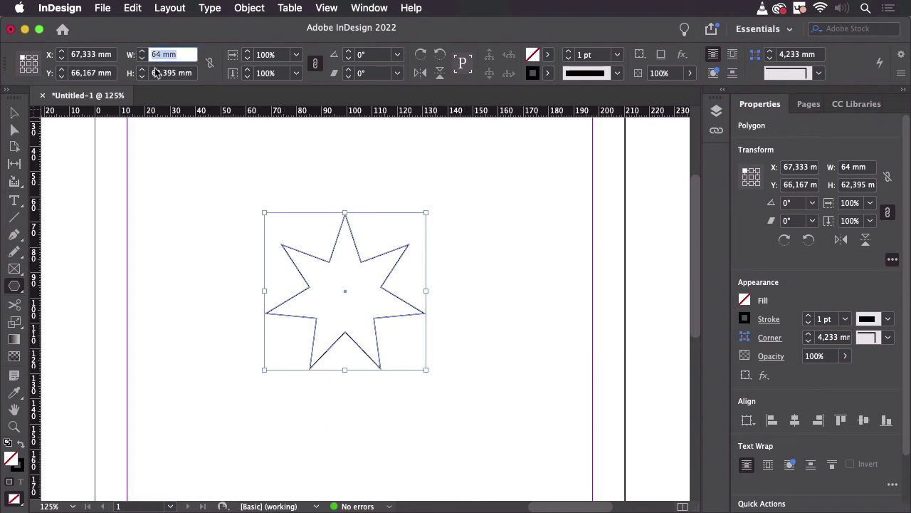
{"action": "key", "text": "Tab"}
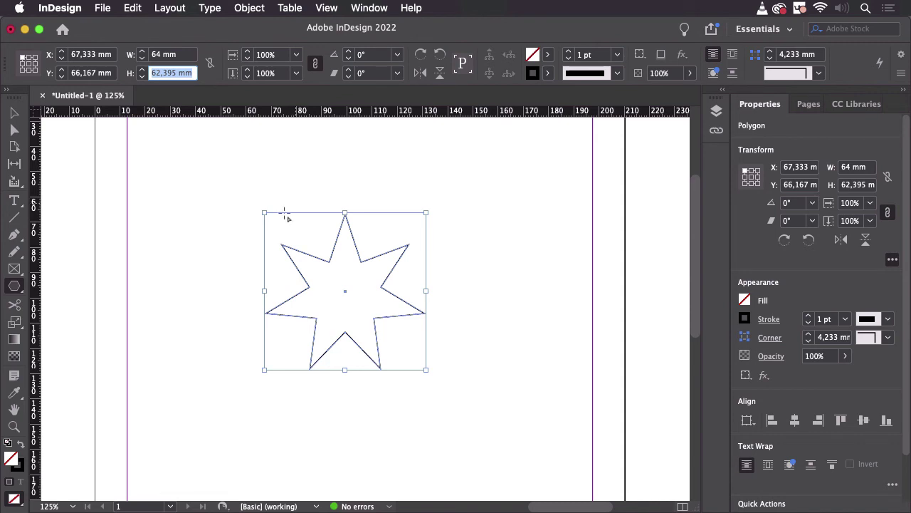
Set Number of Sides to 8 in Polygon Settings, making the star eight-pointed
{"action": "double_click", "coordinate": [15, 290]}
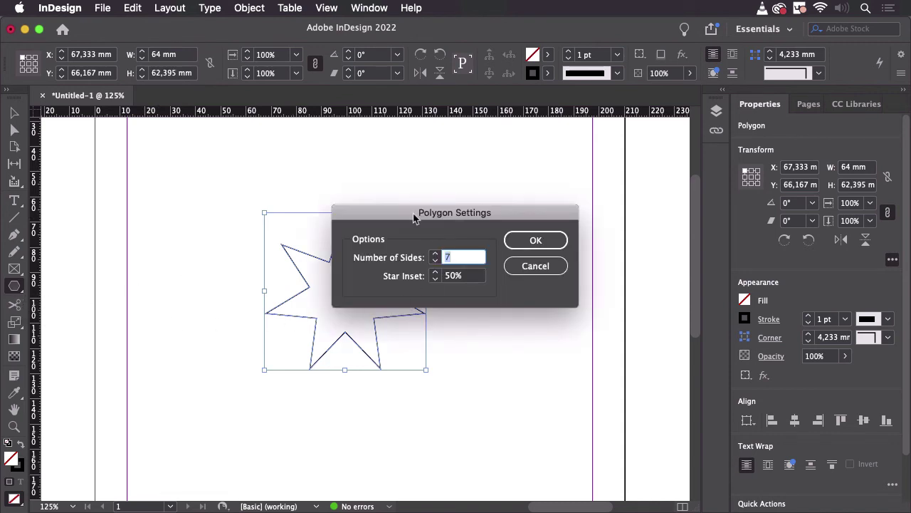
{"action": "left_click_drag", "start_coordinate": [432, 211], "coordinate": [562, 192]}
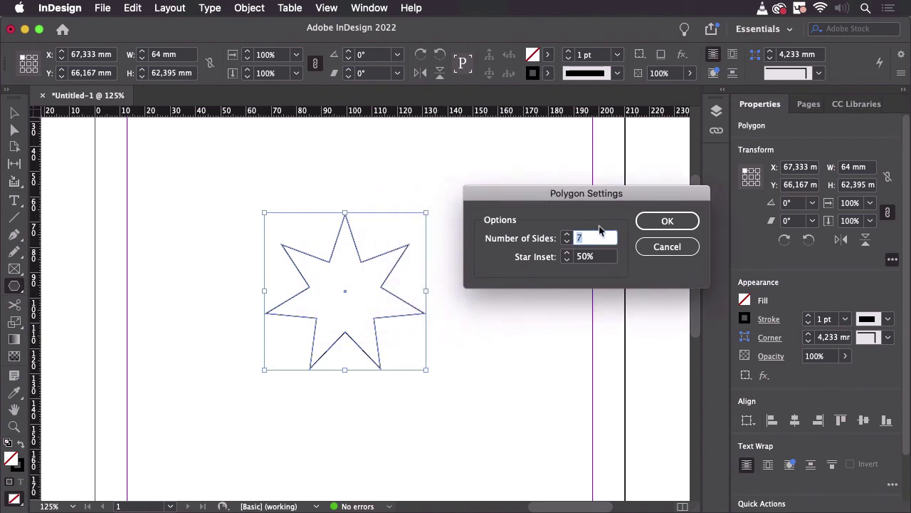
{"action": "left_click", "coordinate": [567, 235]}
{"action": "left_click", "coordinate": [655, 226]}
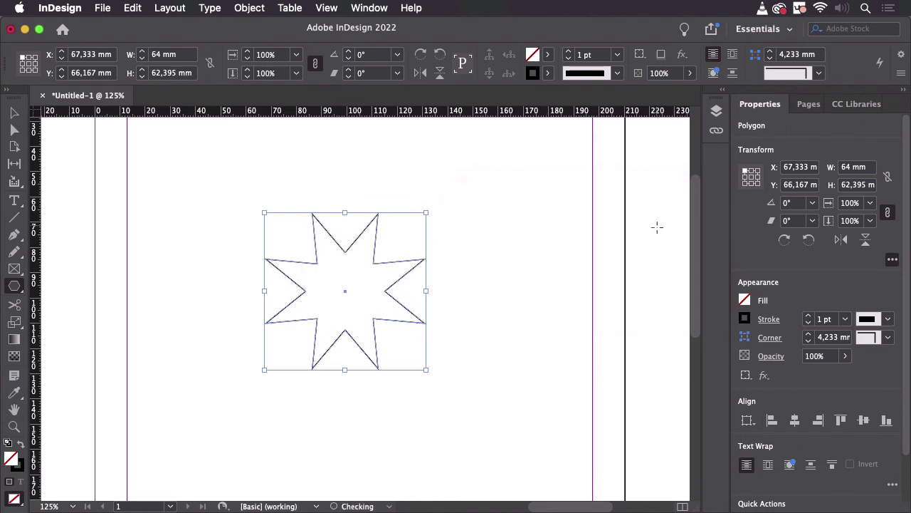